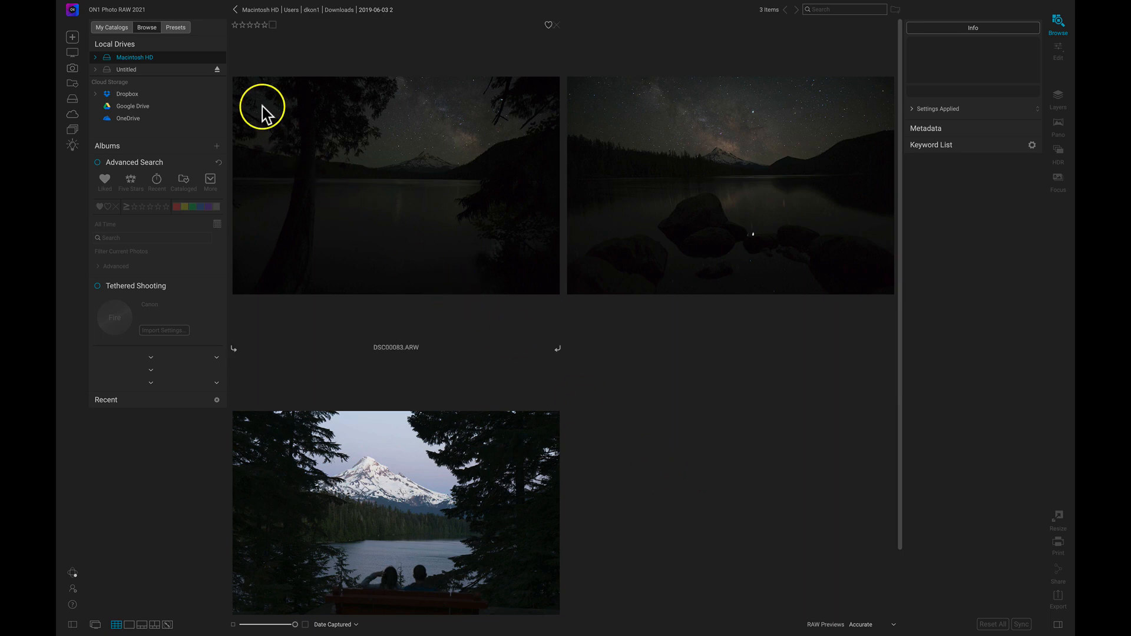
Step: Open the Import from Device window, then enlarge and reposition it so more thumbnails and all import settings fit
click(178, 6)
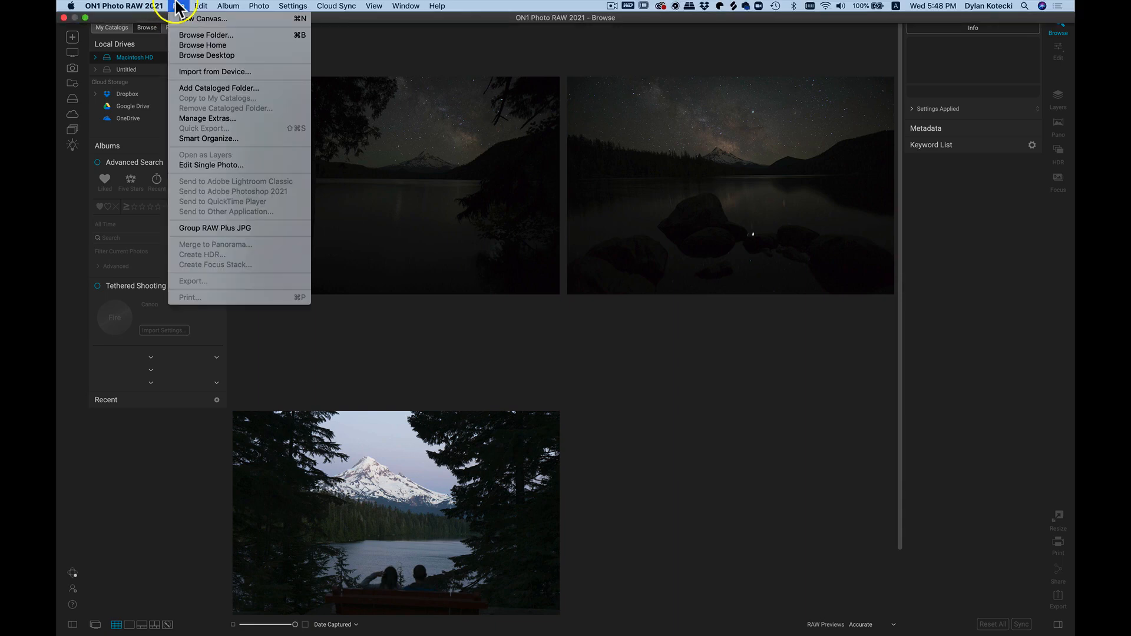
click(205, 72)
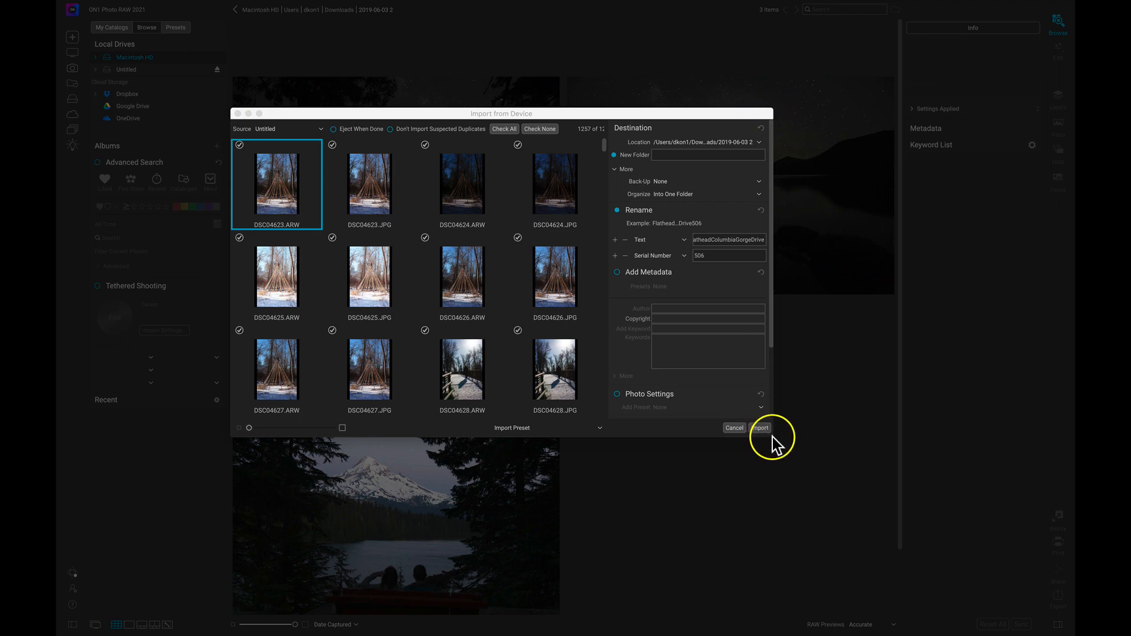
drag(772, 437, 976, 601)
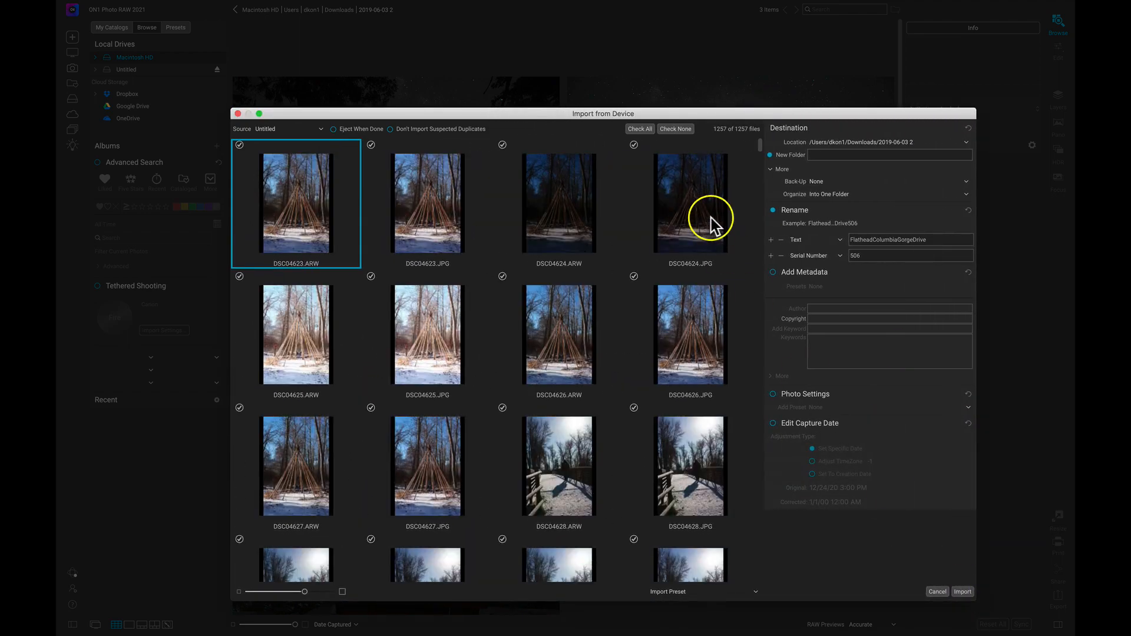
drag(695, 114, 646, 44)
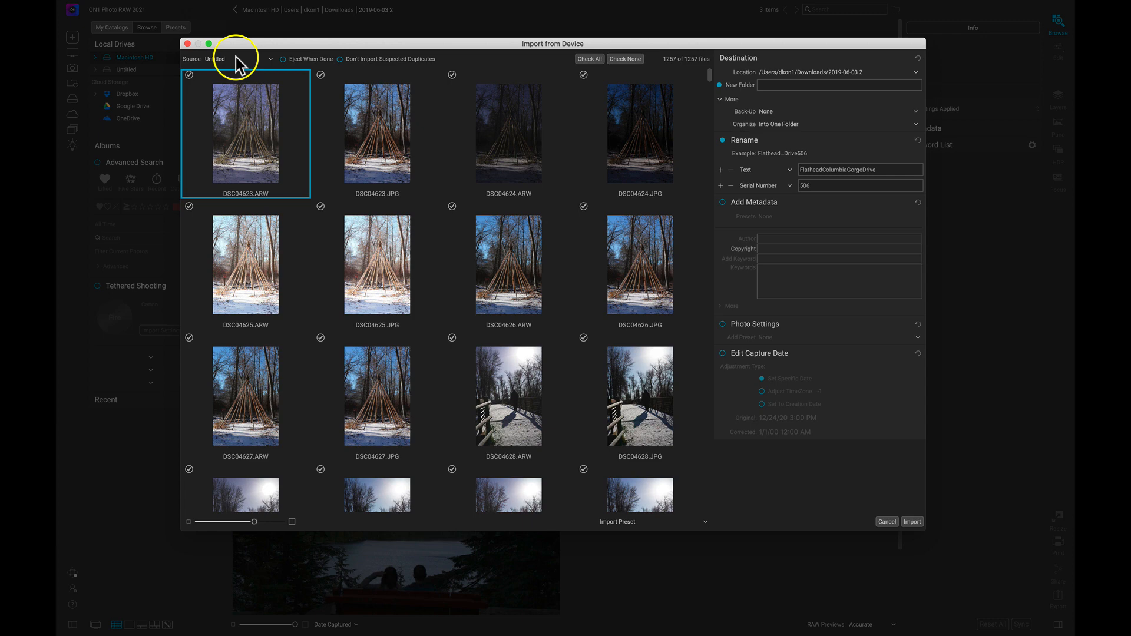
click(236, 57)
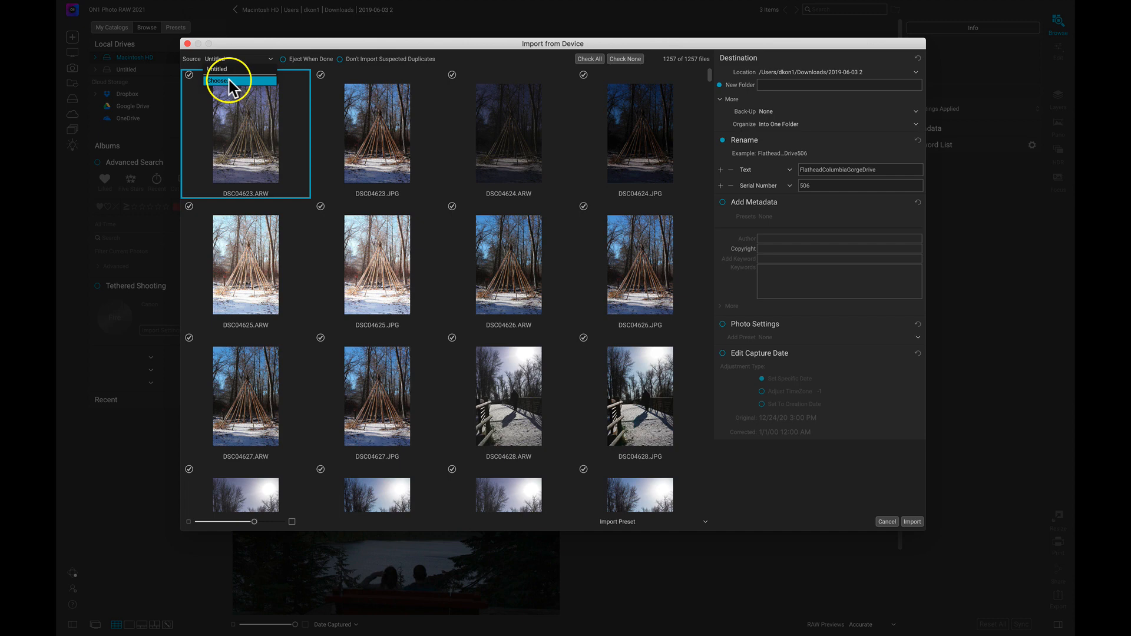
click(348, 44)
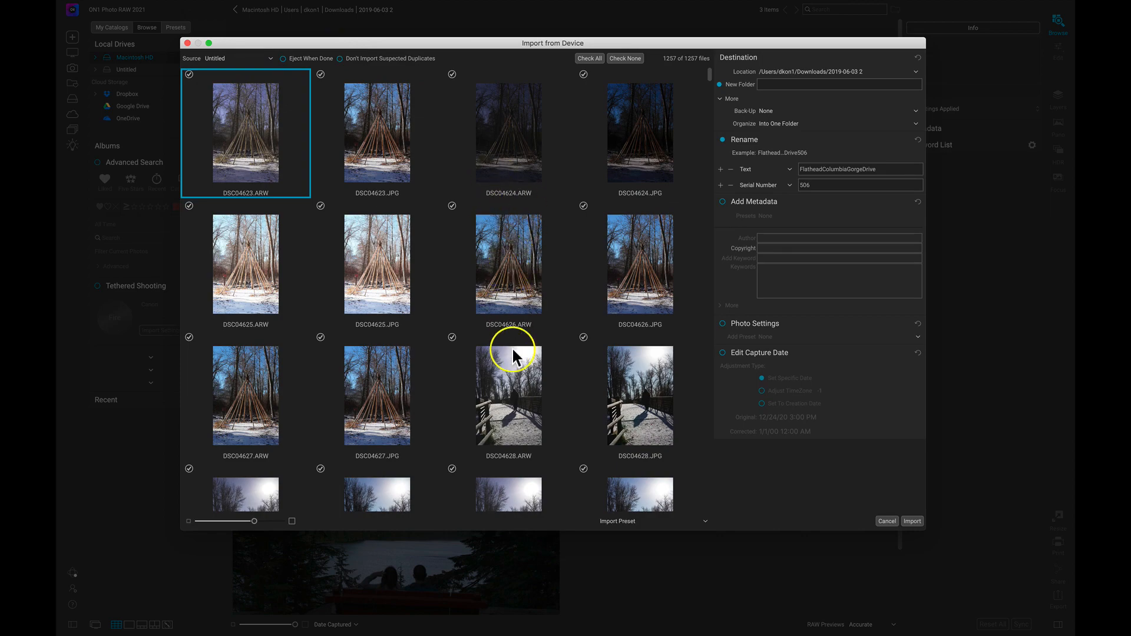
Step: Uncheck all photos on the source card and check only six photos for import
scroll(513, 350, down, 5)
click(628, 59)
scroll(675, 155, down, 10)
scroll(675, 156, down, 2)
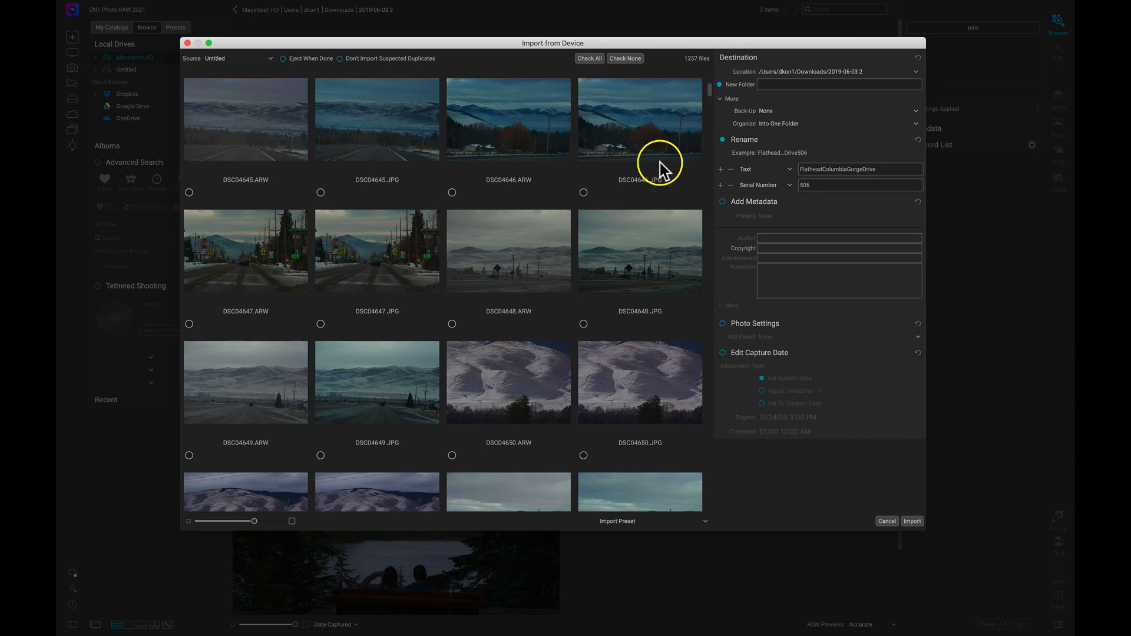
click(589, 59)
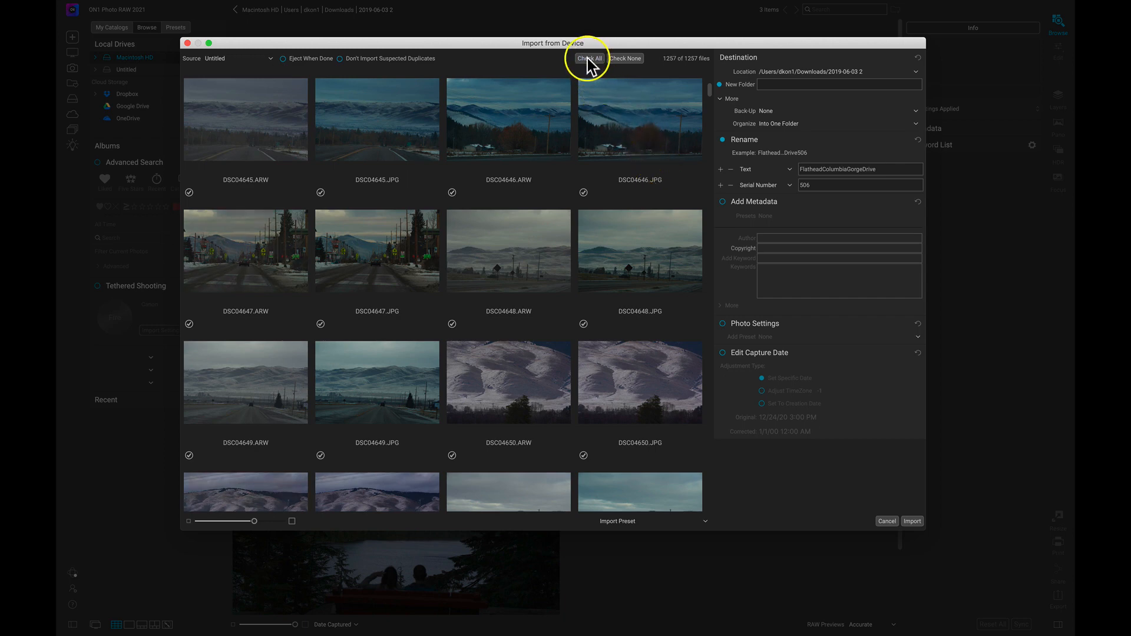
click(629, 59)
scroll(612, 265, down, 20)
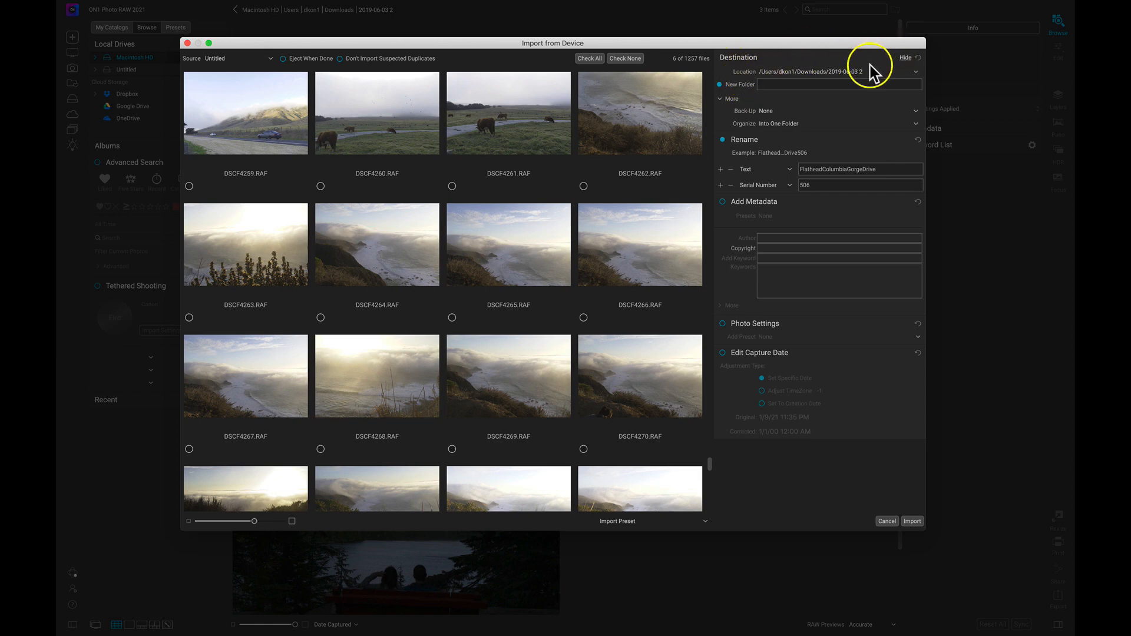
Step: Set the import destination to a new folder named Import Test inside Downloads
click(911, 72)
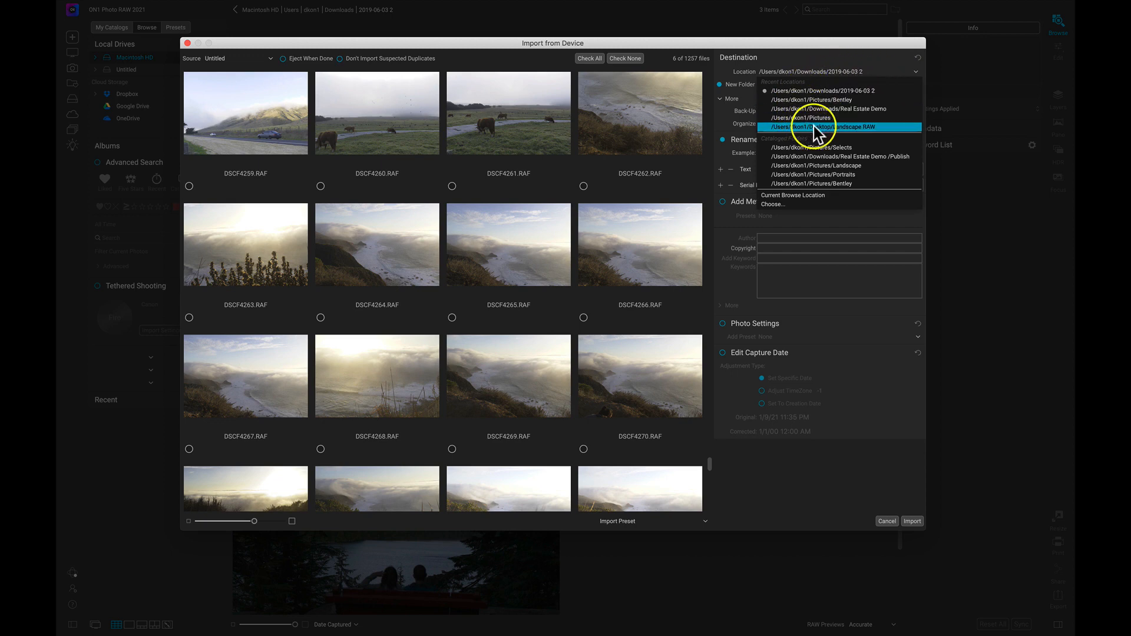
click(785, 204)
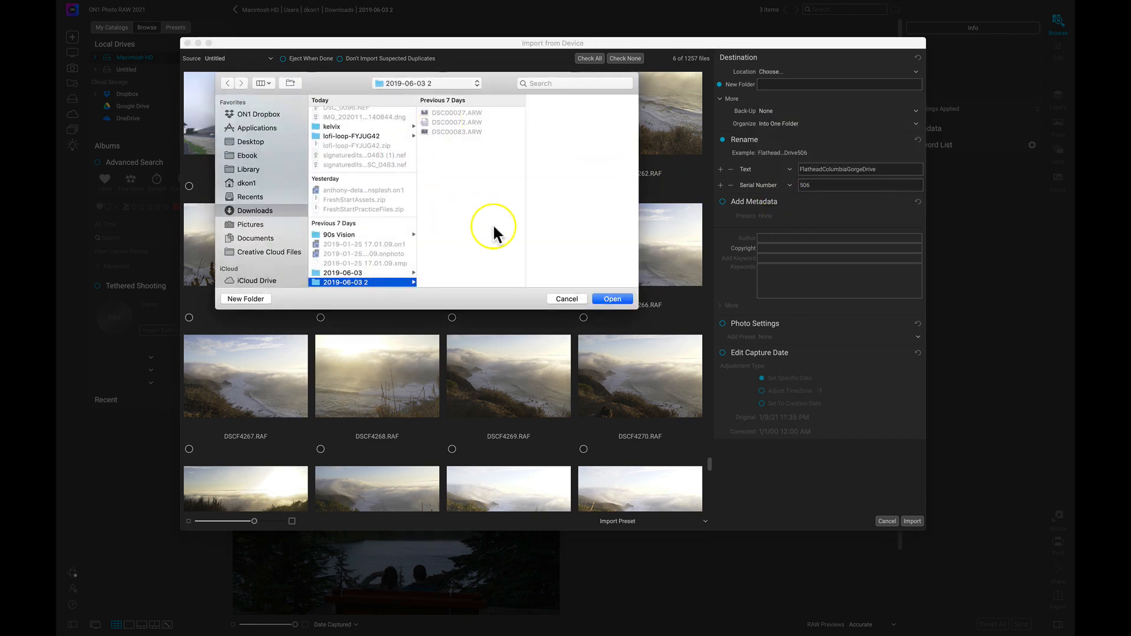
scroll(380, 183, down, 9)
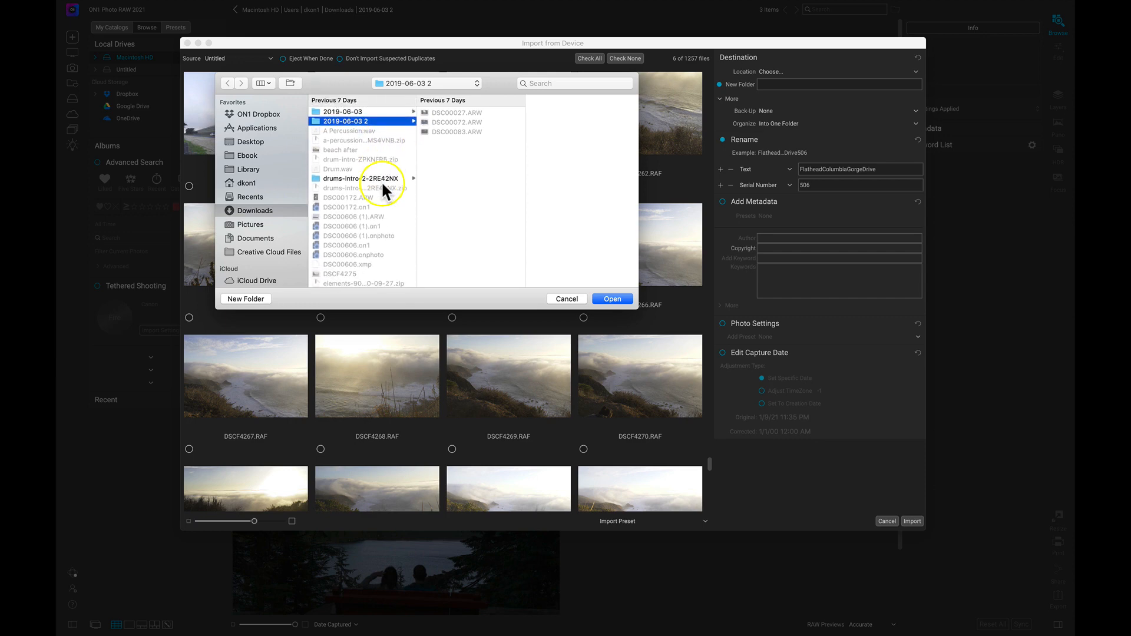
scroll(382, 184, up, 3)
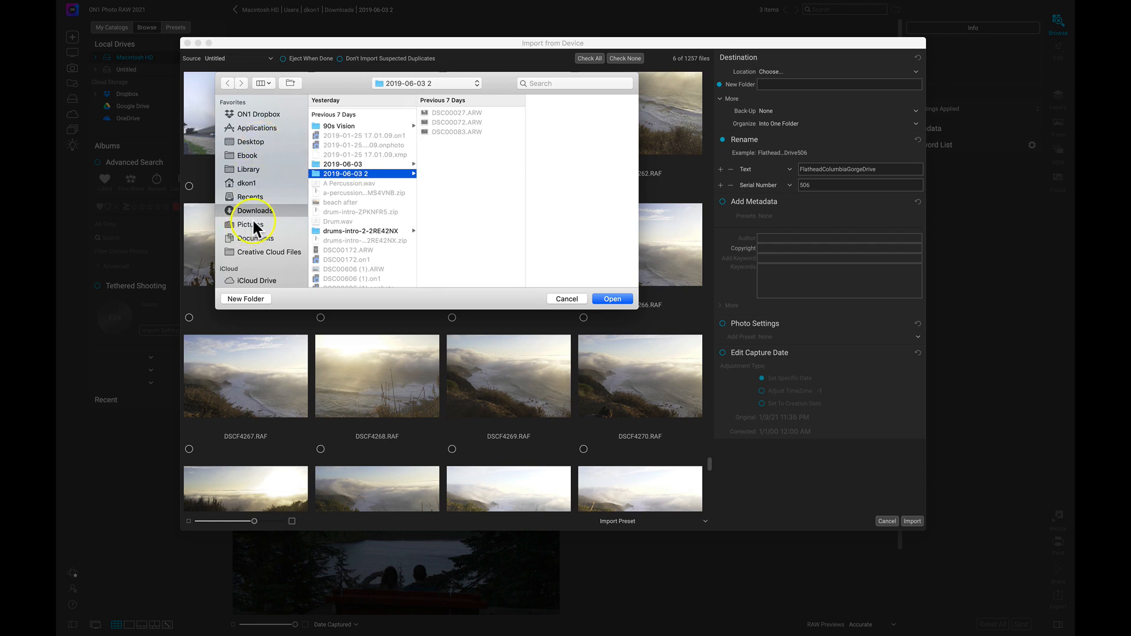
click(278, 210)
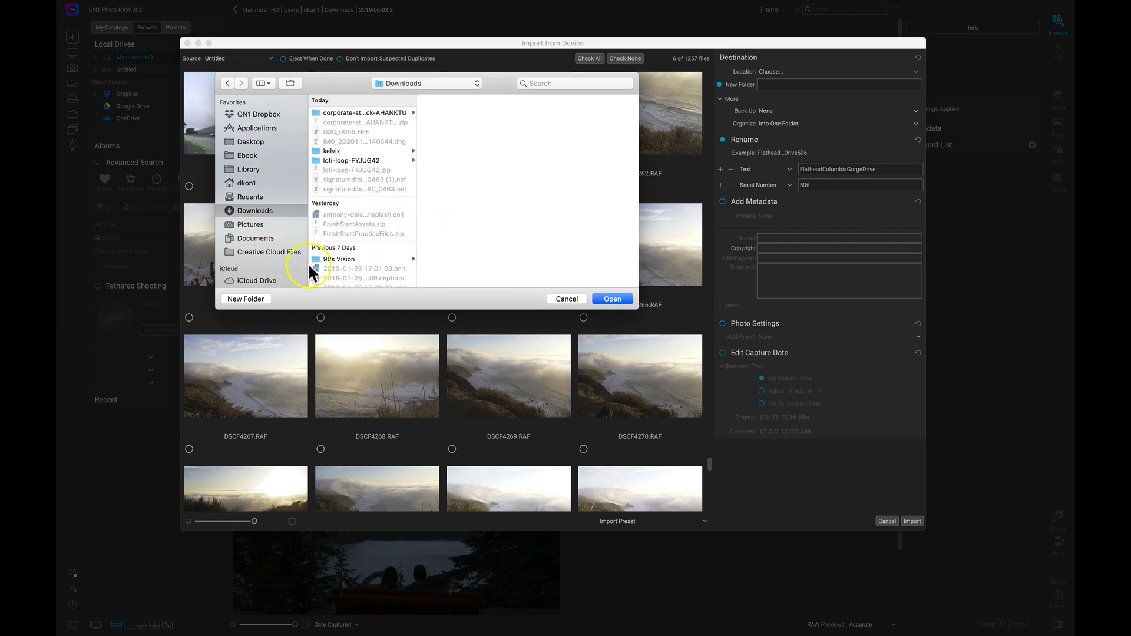
click(243, 299)
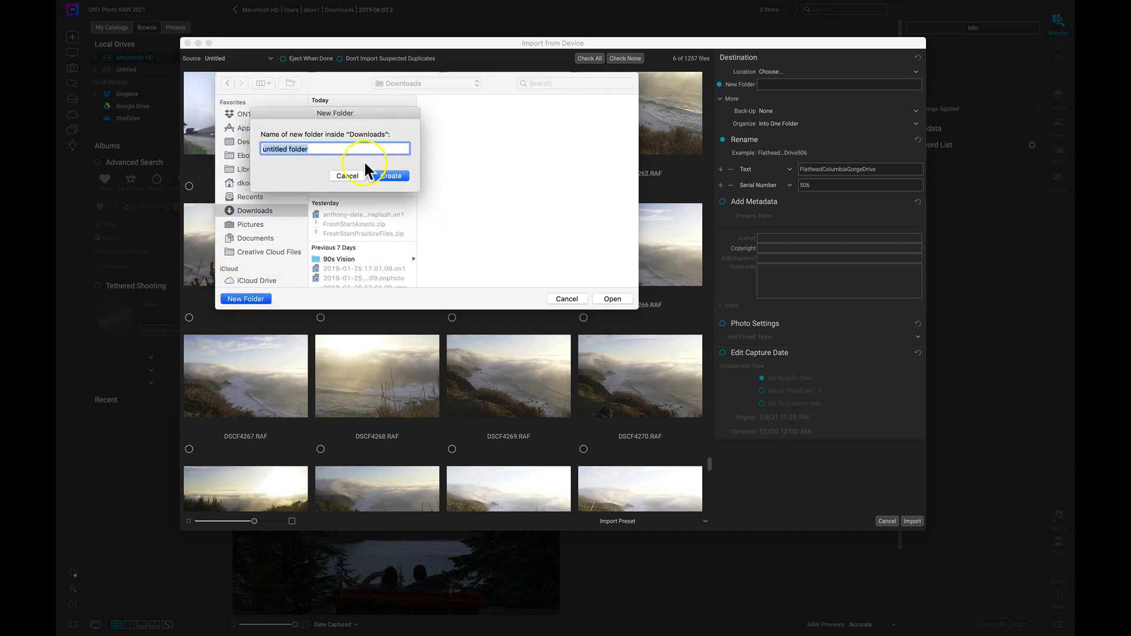
text(Import Test)
key(Return)
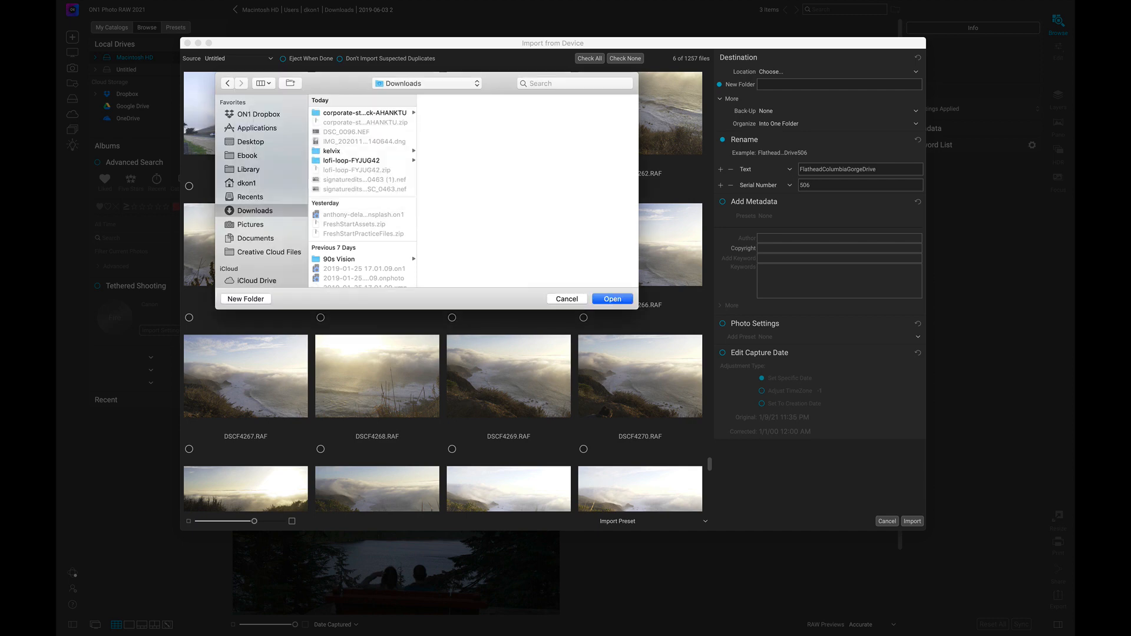
click(612, 296)
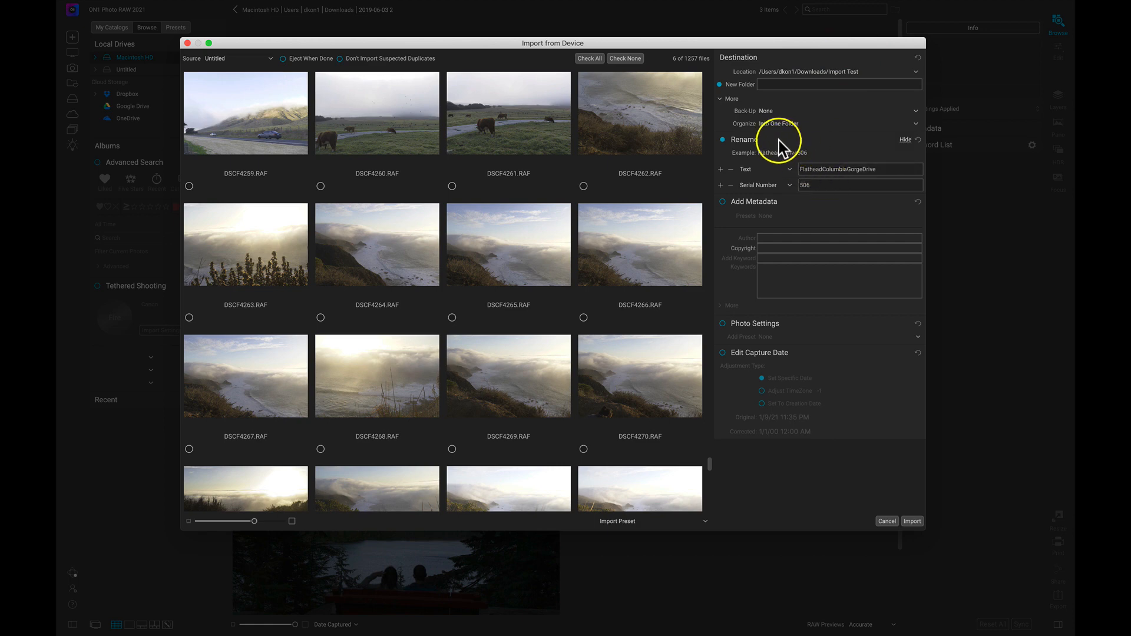
Step: Reset the rename settings and make the first part of the file name the text "Test for Import"
click(918, 140)
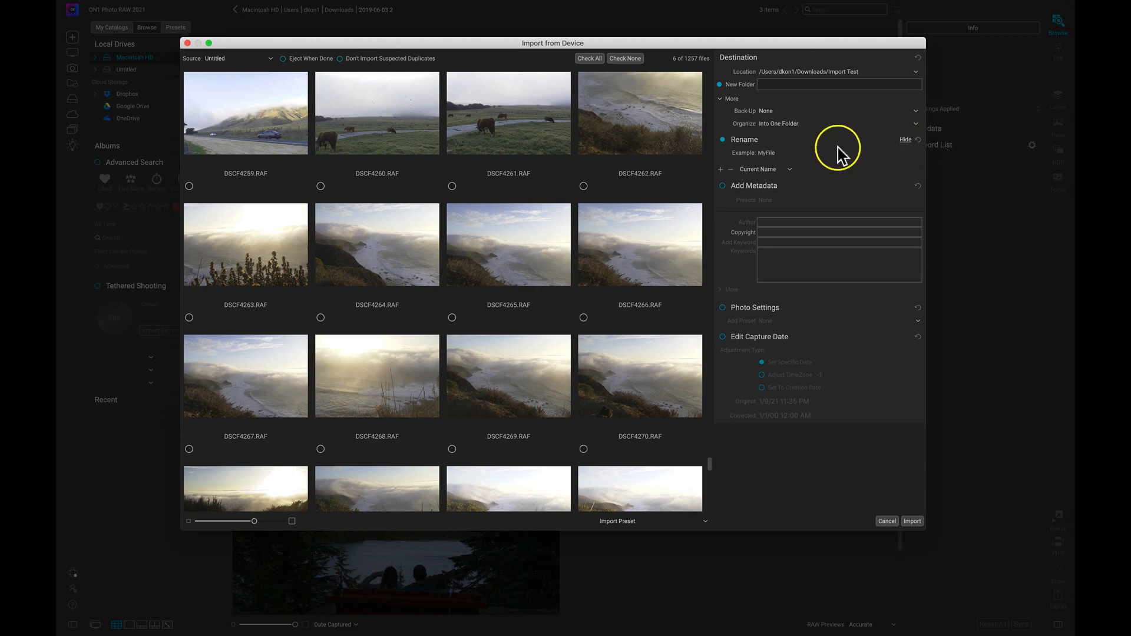
click(758, 170)
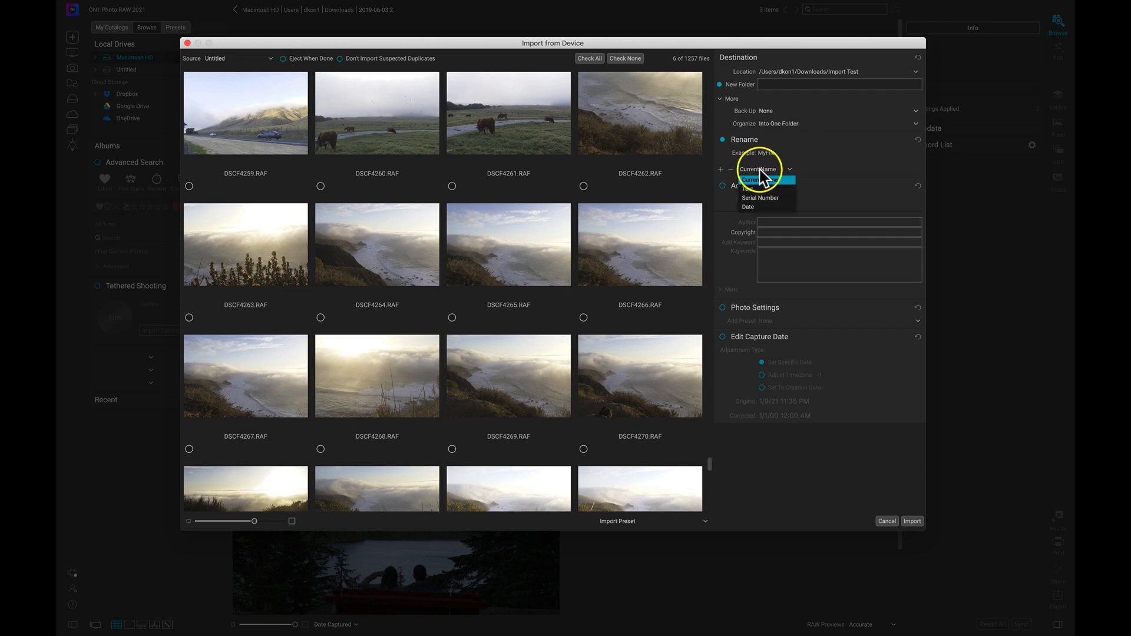
click(763, 189)
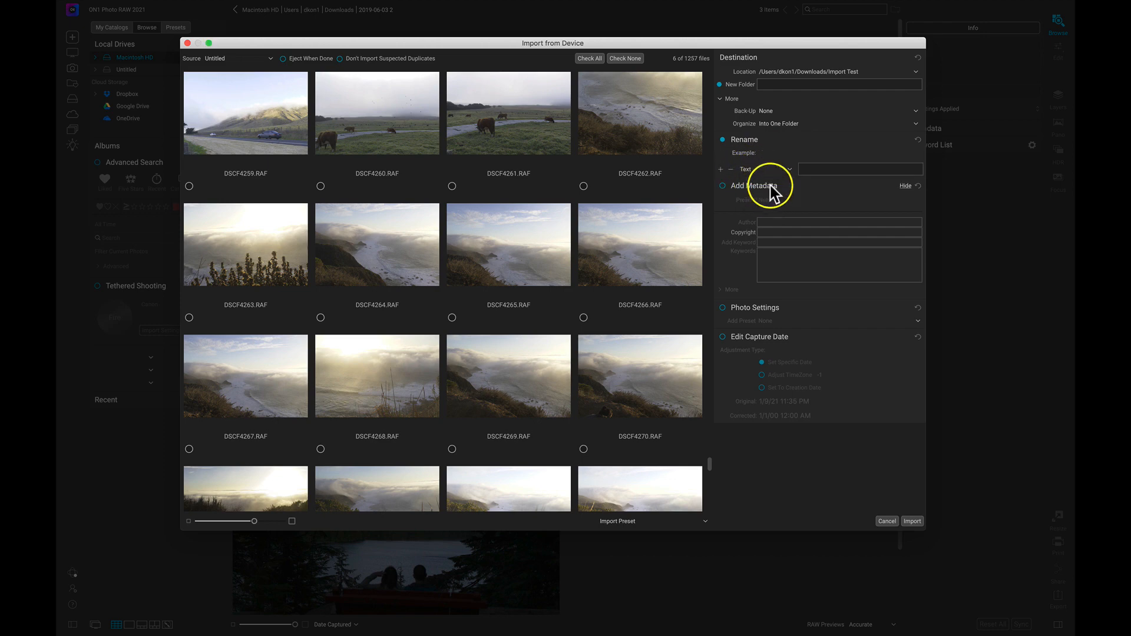
click(839, 169)
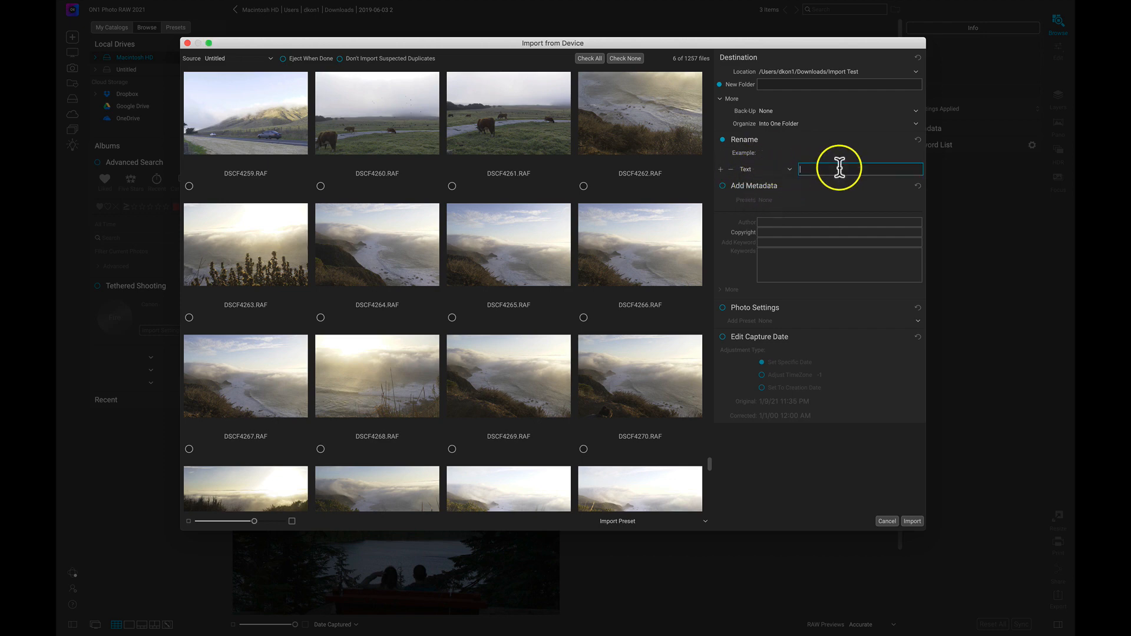
text(Test for Import)
Step: Add a second rename part to the file name as a serial number starting at 1
click(720, 169)
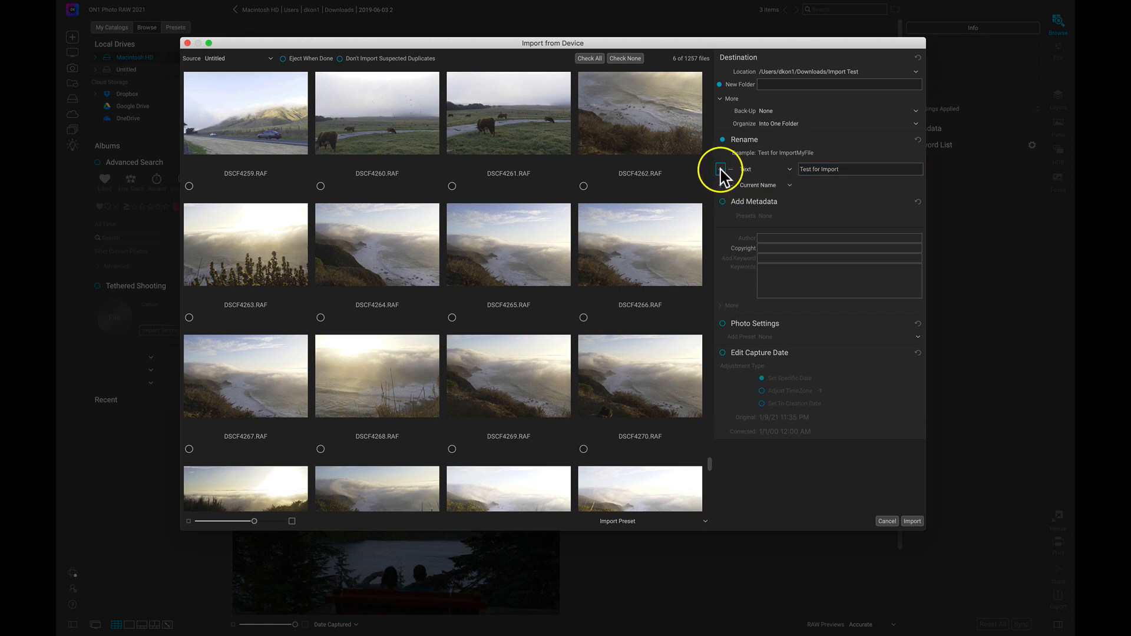
click(758, 186)
click(758, 201)
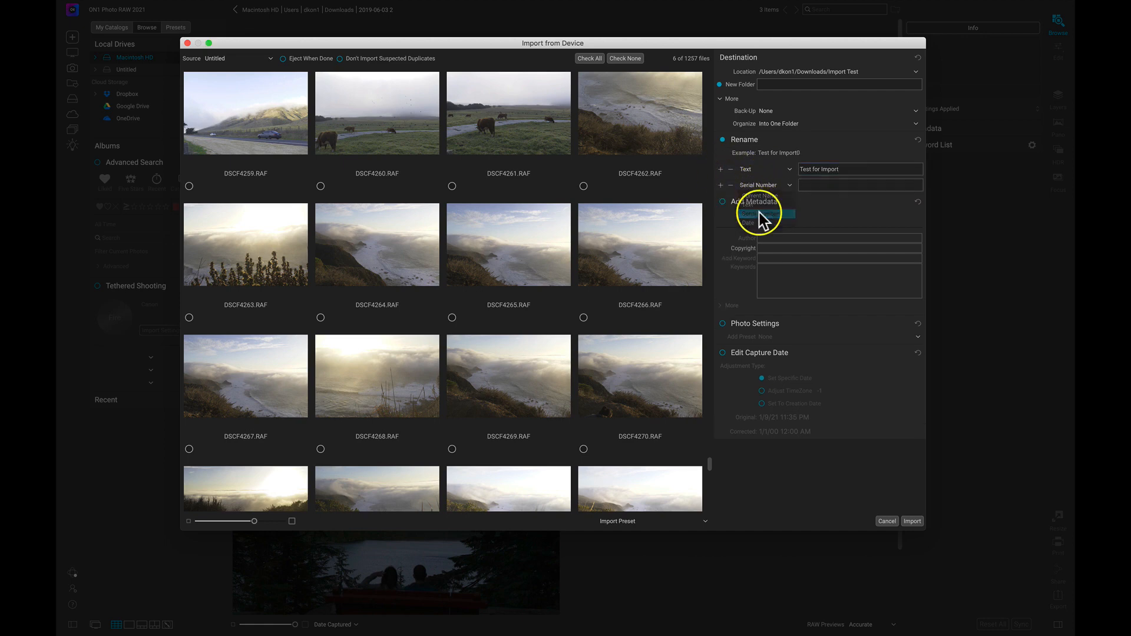
click(818, 185)
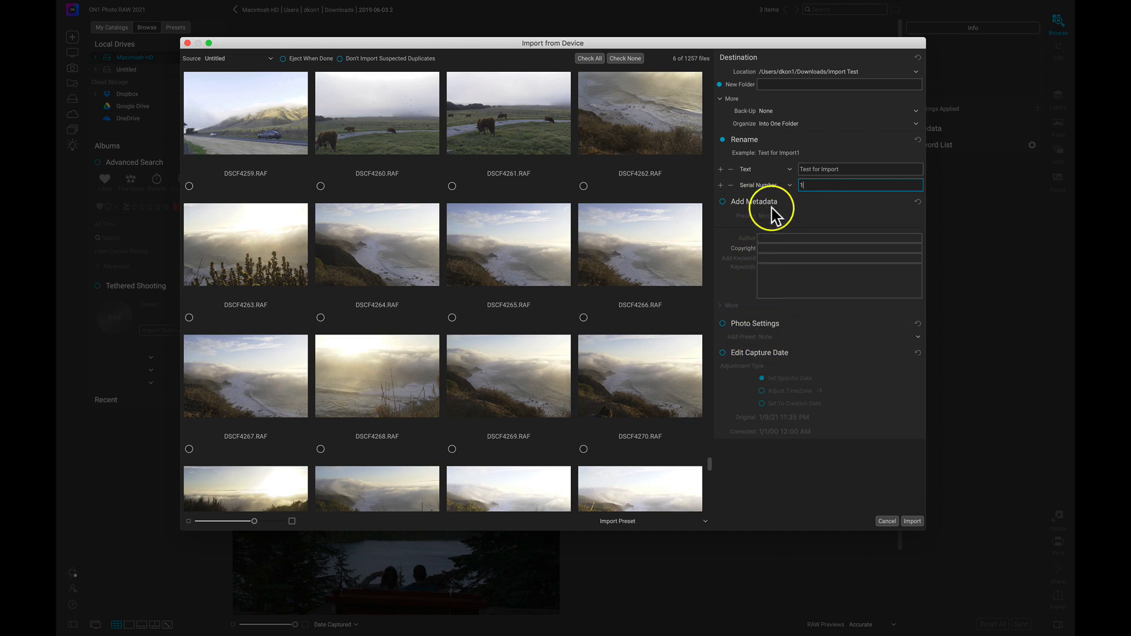
key(Return)
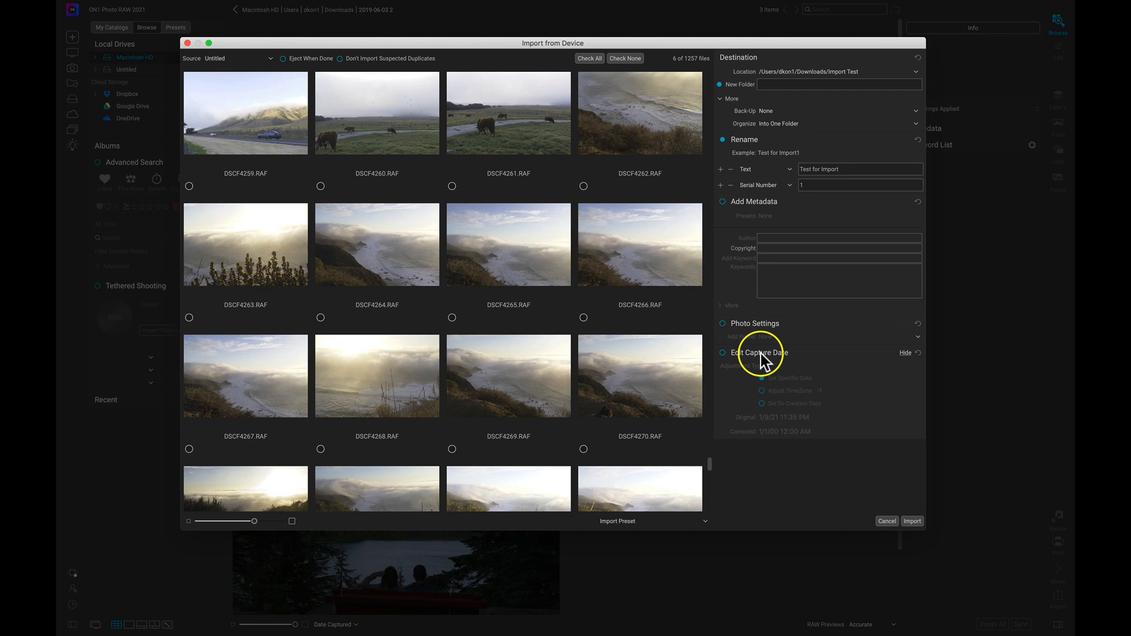
Step: Import the checked photos and look through the renamed files in the Import Test folder
click(913, 522)
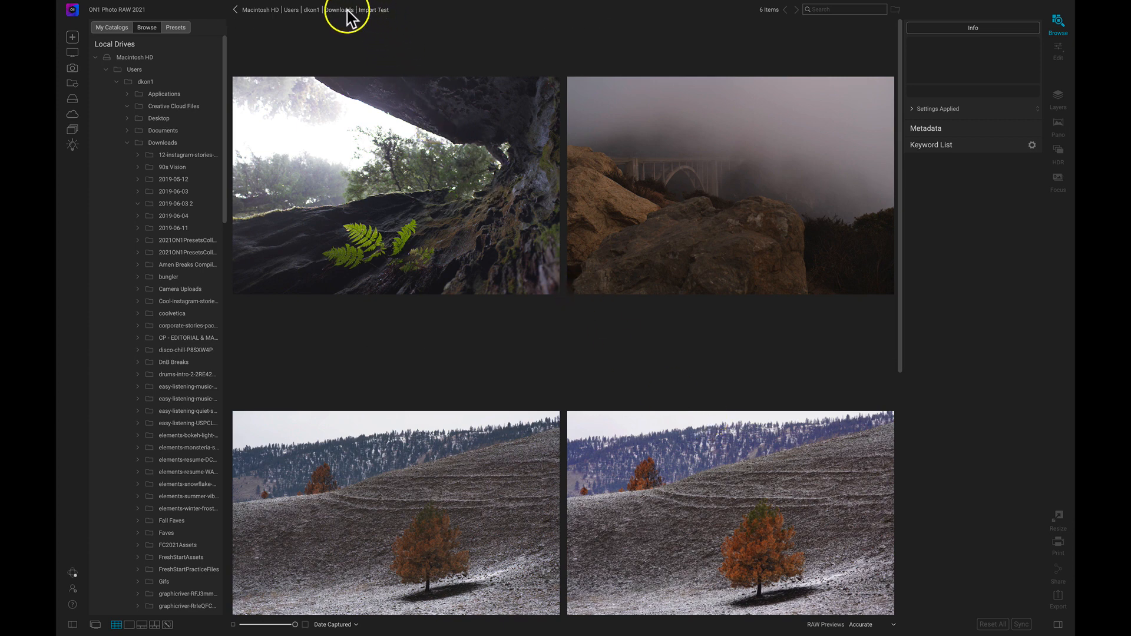
scroll(566, 231, down, 3)
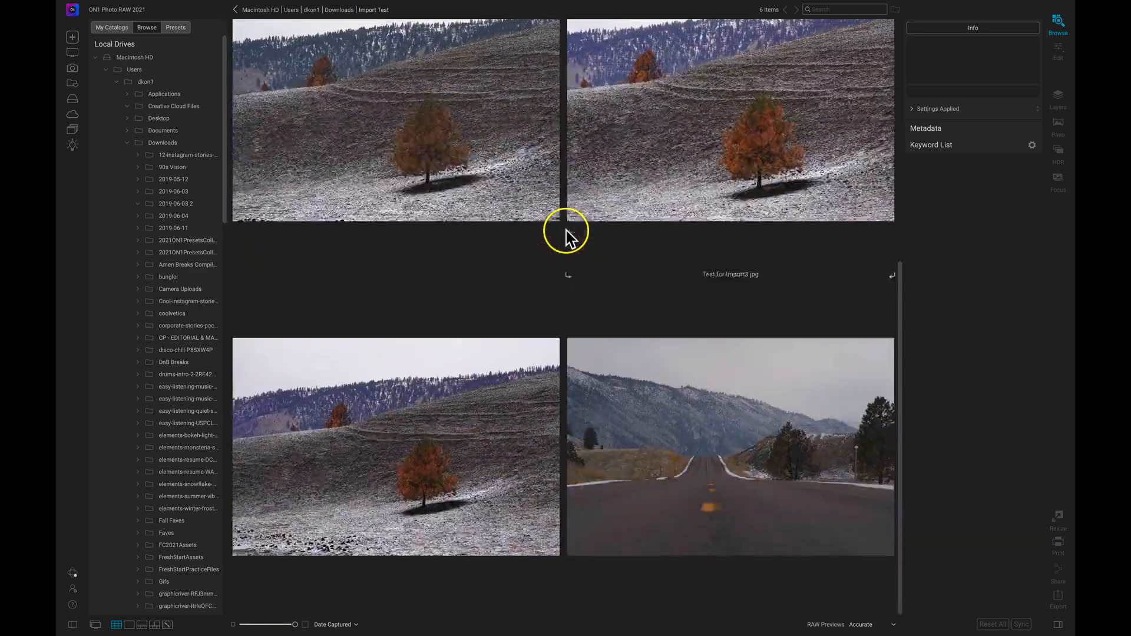
scroll(567, 296, up, 3)
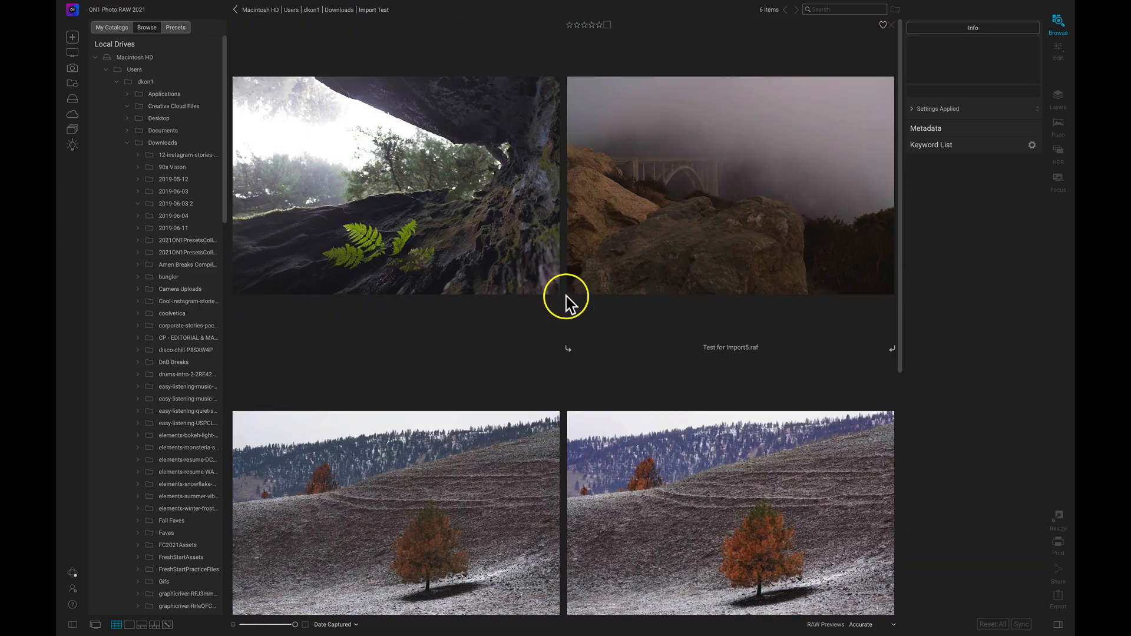